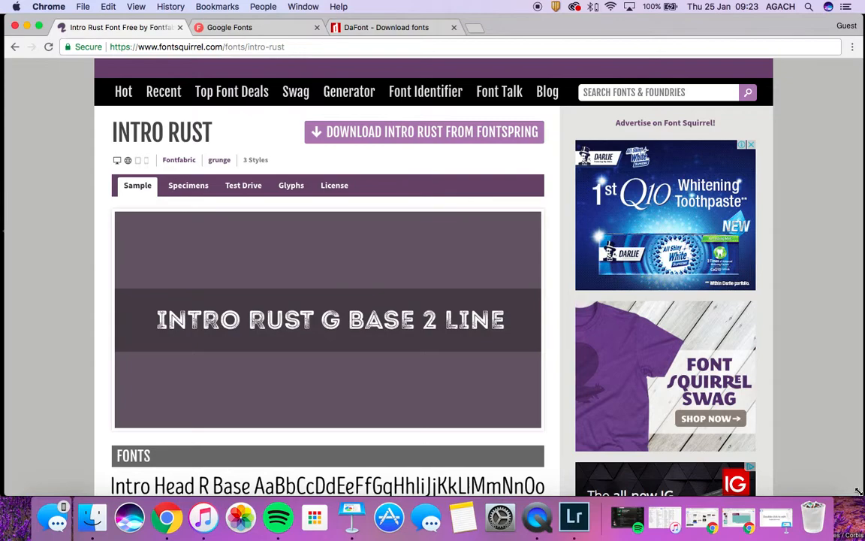
# Return from the Intro Rust page to the Font Squirrel home list
pyautogui.click(228, 48)
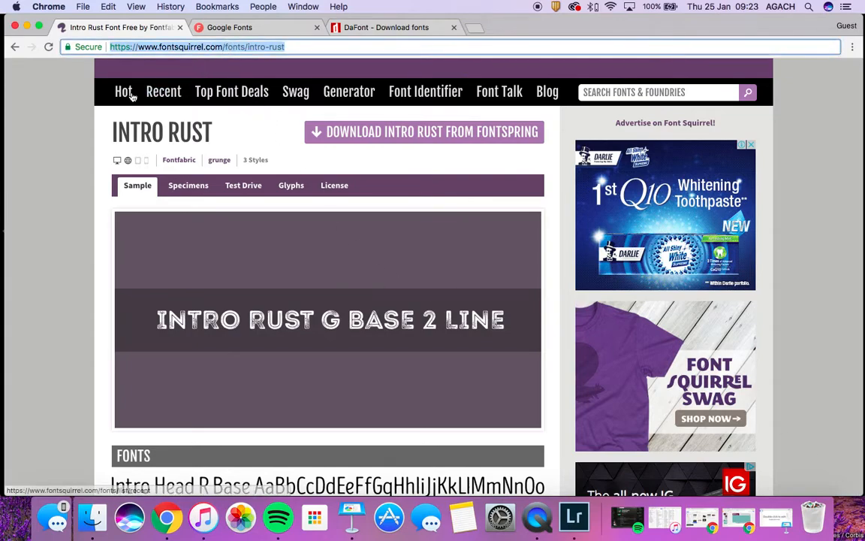
pyautogui.scroll(2, 120, 90)
pyautogui.click(135, 118)
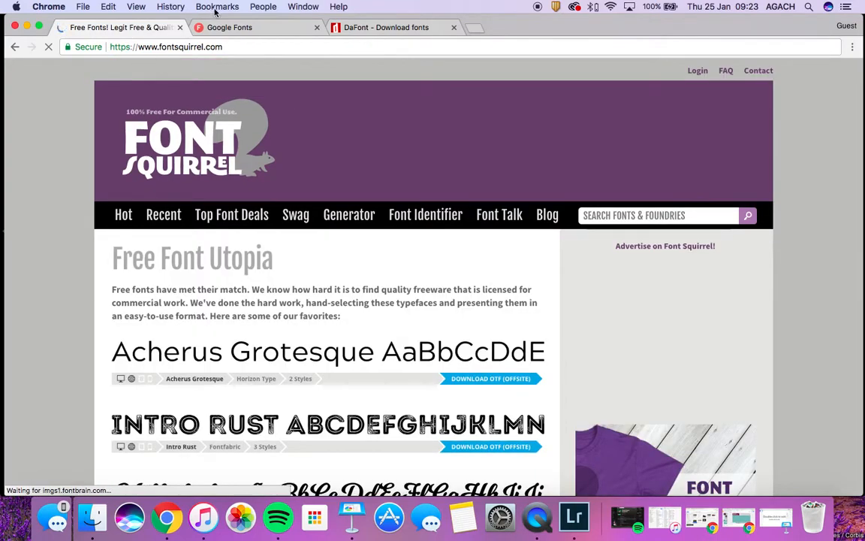
# Collapse the Google Fonts Family Selected summary and look over the DaFont site
pyautogui.click(229, 29)
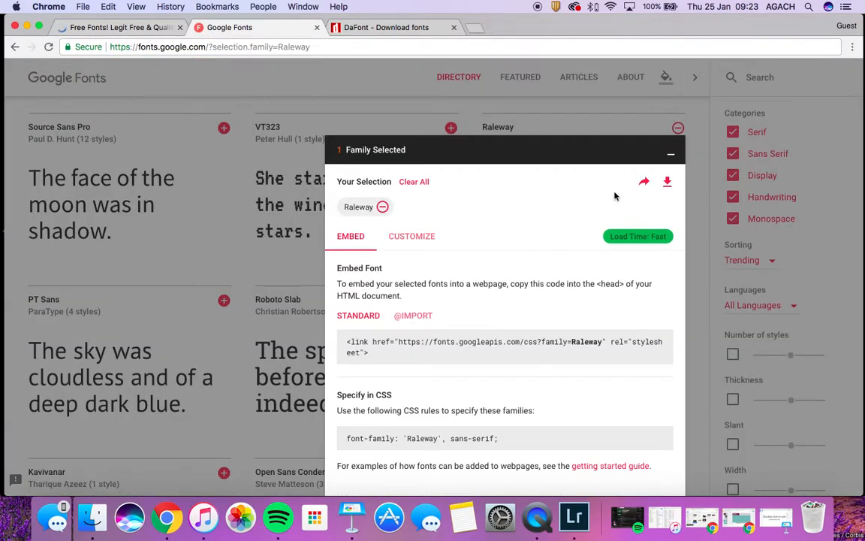
pyautogui.click(565, 143)
pyautogui.click(406, 28)
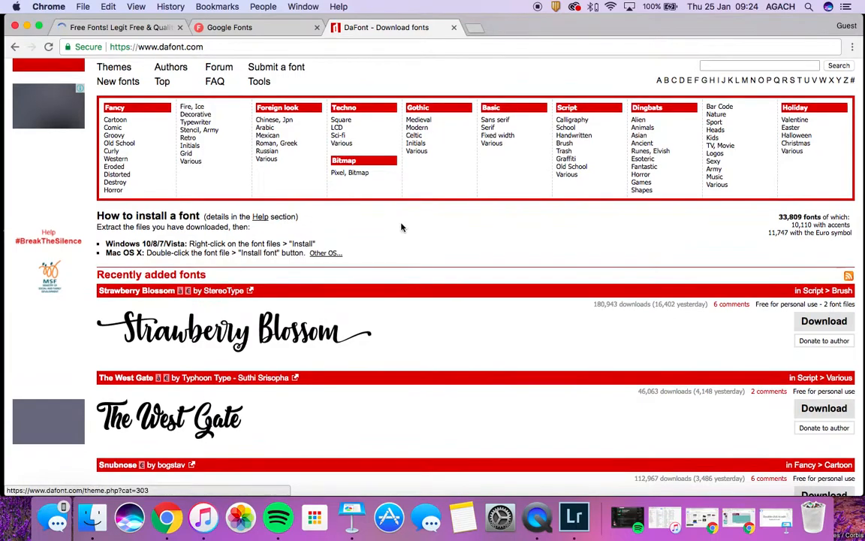
pyautogui.scroll(-2, 402, 228)
pyautogui.scroll(4, 402, 227)
pyautogui.click(149, 27)
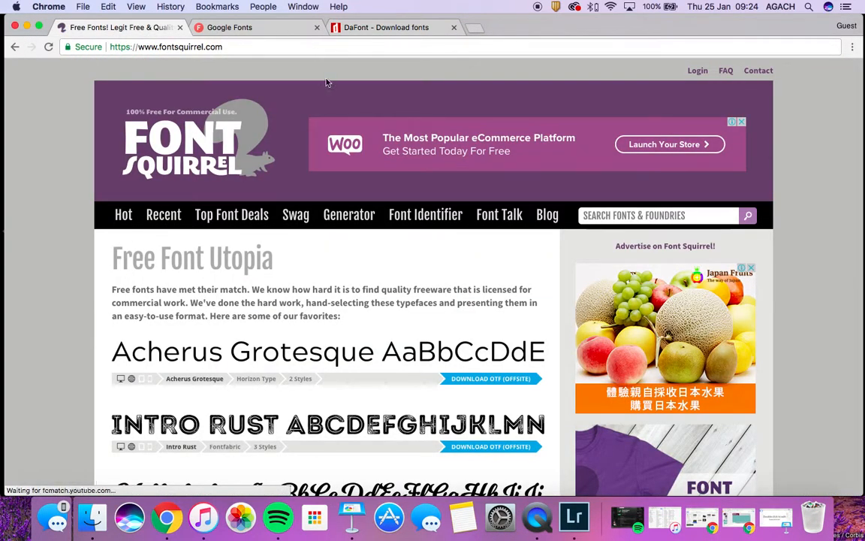
pyautogui.click(365, 29)
# Browse the Font Squirrel list, then scroll DaFont down to its recently added fonts
pyautogui.click(160, 31)
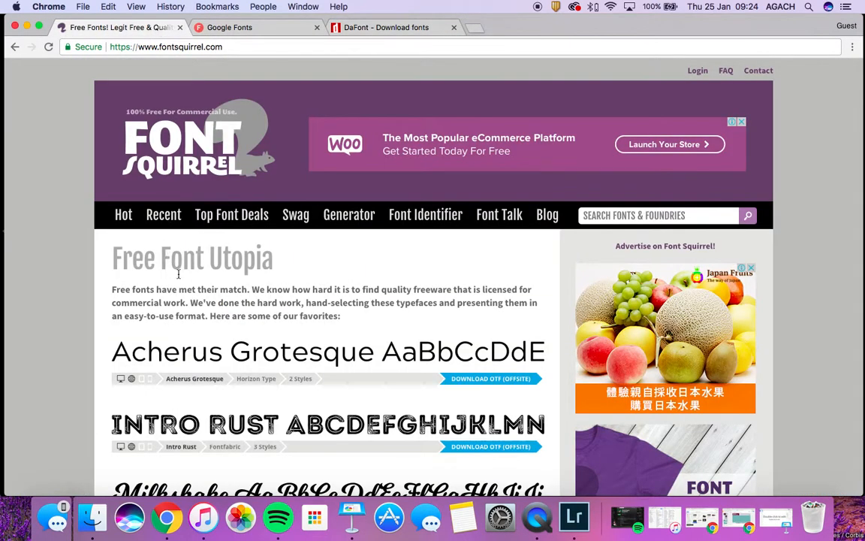
pyautogui.scroll(-5, 178, 274)
pyautogui.scroll(-3, 178, 275)
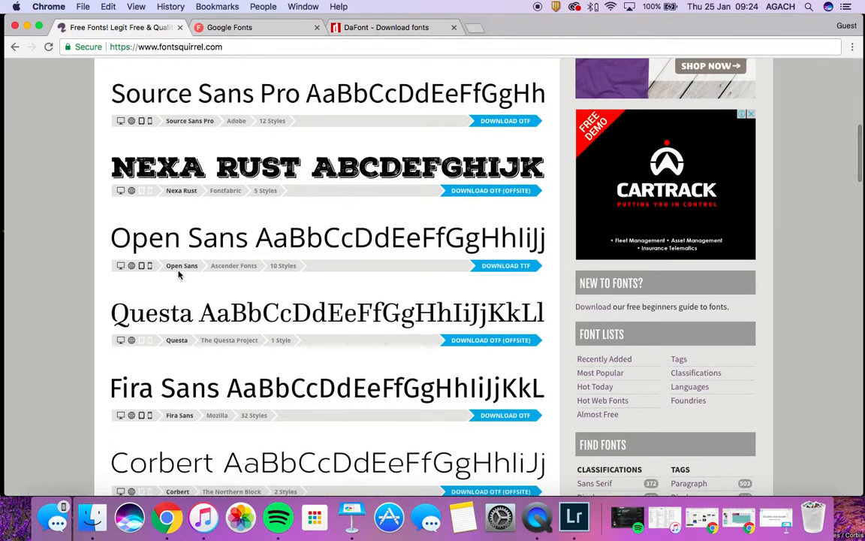
pyautogui.scroll(8, 178, 274)
pyautogui.click(398, 26)
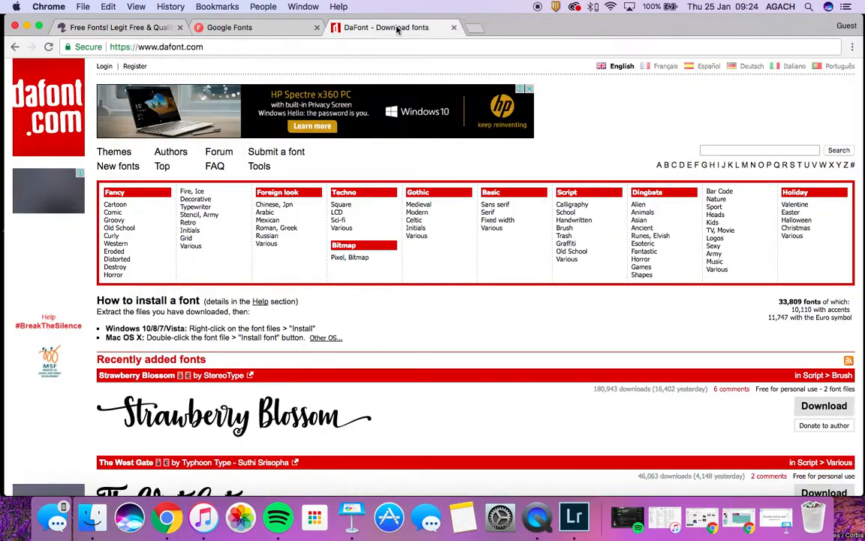
pyautogui.scroll(-3, 354, 389)
pyautogui.scroll(-3, 353, 389)
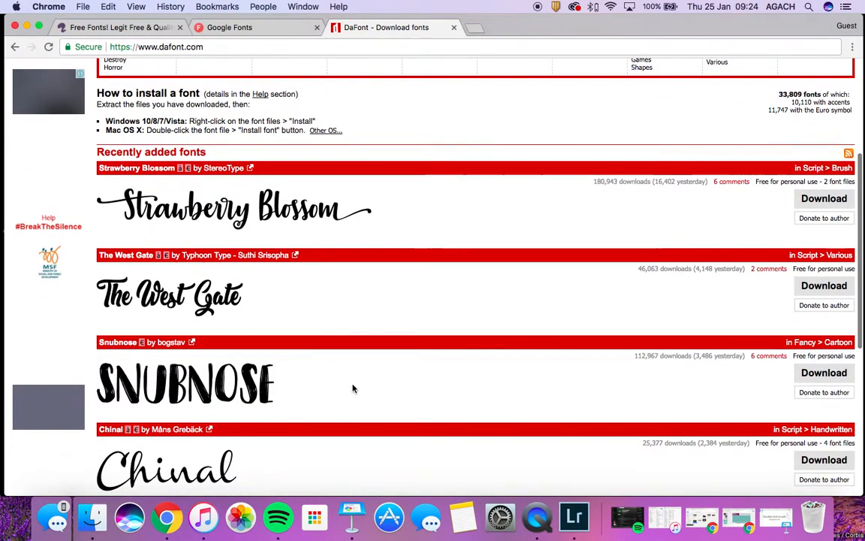
# Deselect Raleway in Google Fonts so 0 families remain selected
pyautogui.click(240, 27)
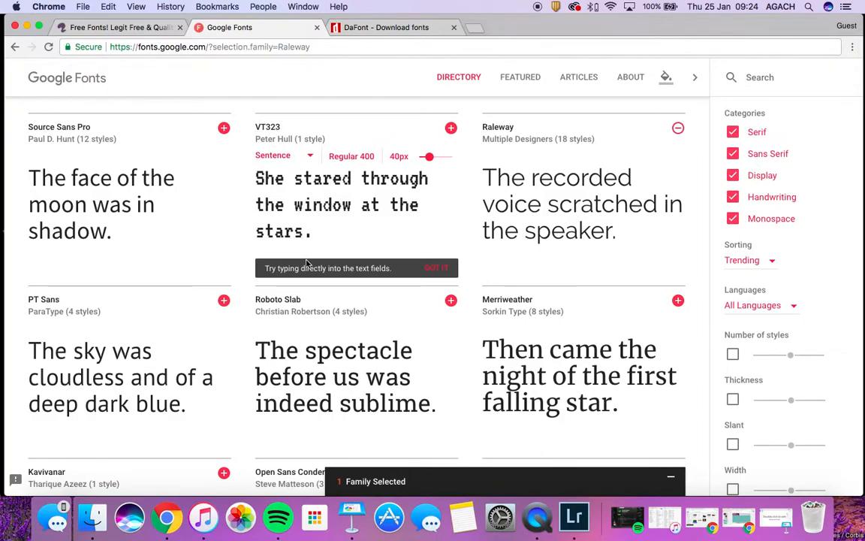
pyautogui.click(678, 128)
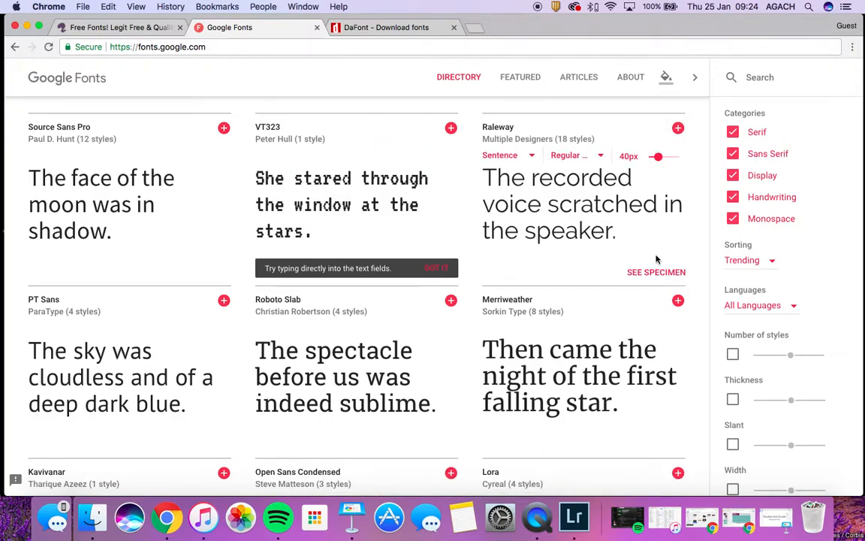
pyautogui.scroll(-2, 656, 259)
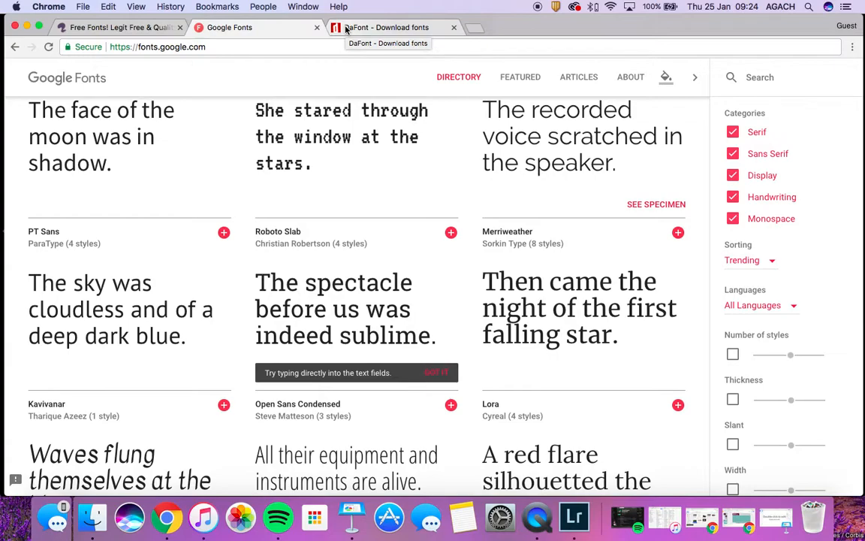
# Open DaFont's Script > Handwritten font category
pyautogui.click(346, 29)
pyautogui.scroll(-5, 387, 310)
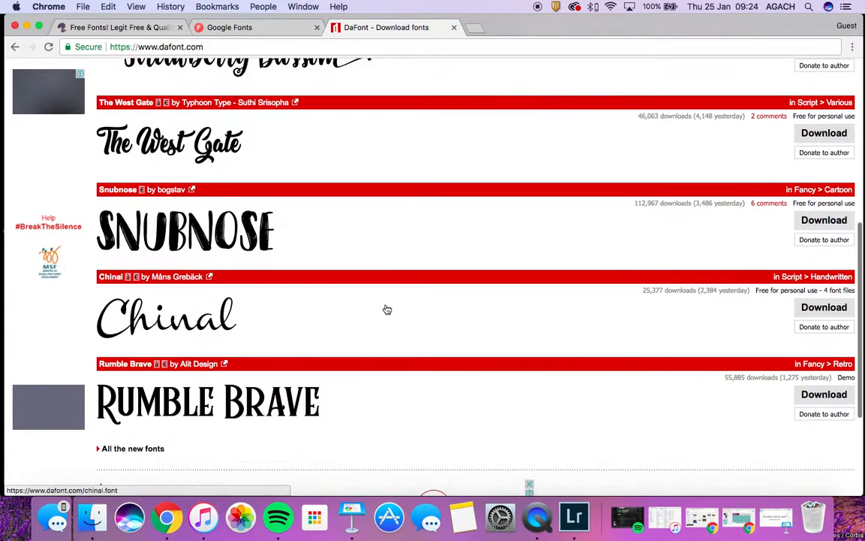
pyautogui.scroll(3, 387, 309)
pyautogui.scroll(4, 387, 310)
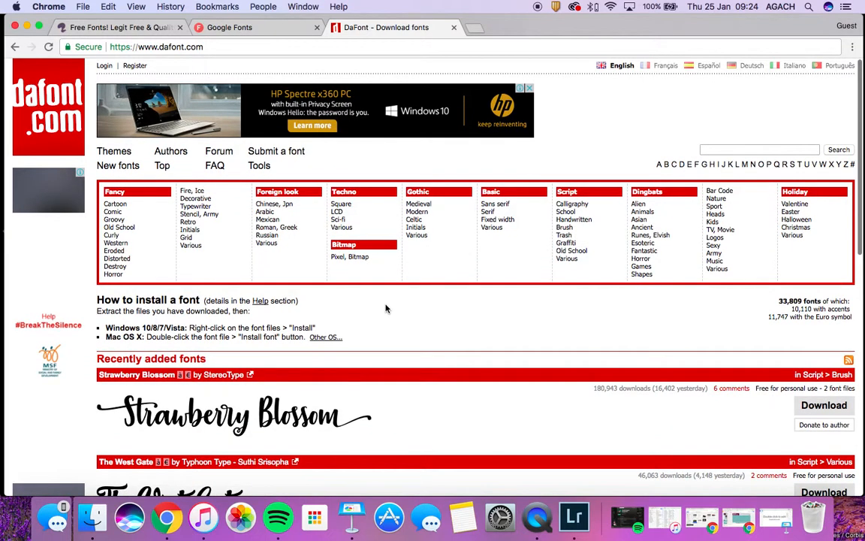
pyautogui.click(573, 227)
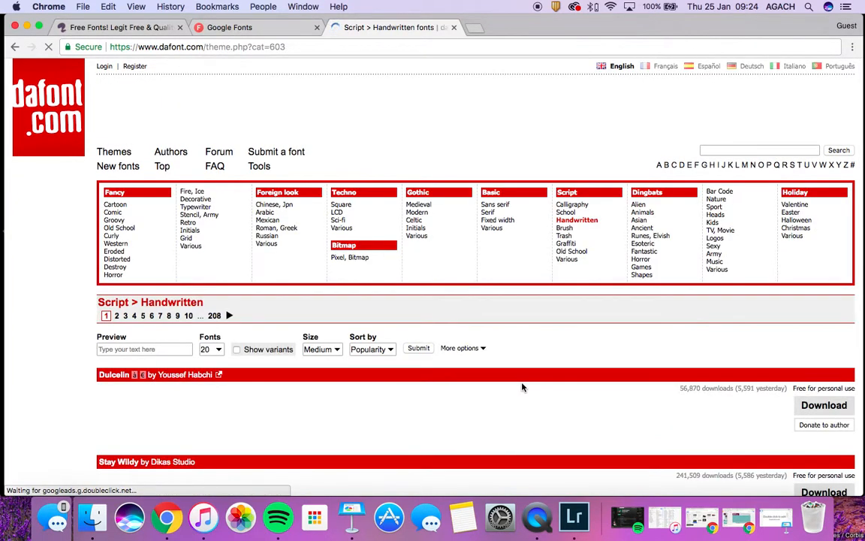
# Scroll past TheArtist Script and Luna, then open the Unicorn Sparkles font page
pyautogui.scroll(-3, 523, 388)
pyautogui.scroll(-2, 522, 387)
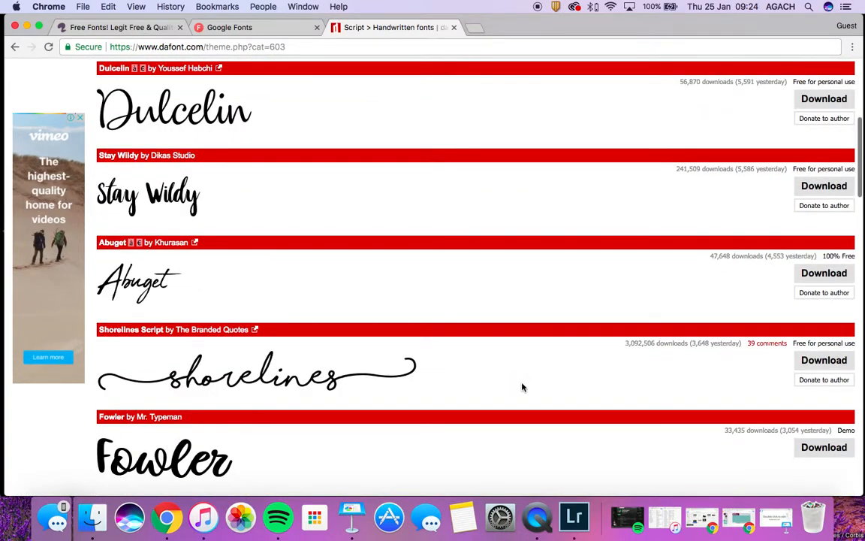
pyautogui.scroll(-4, 523, 387)
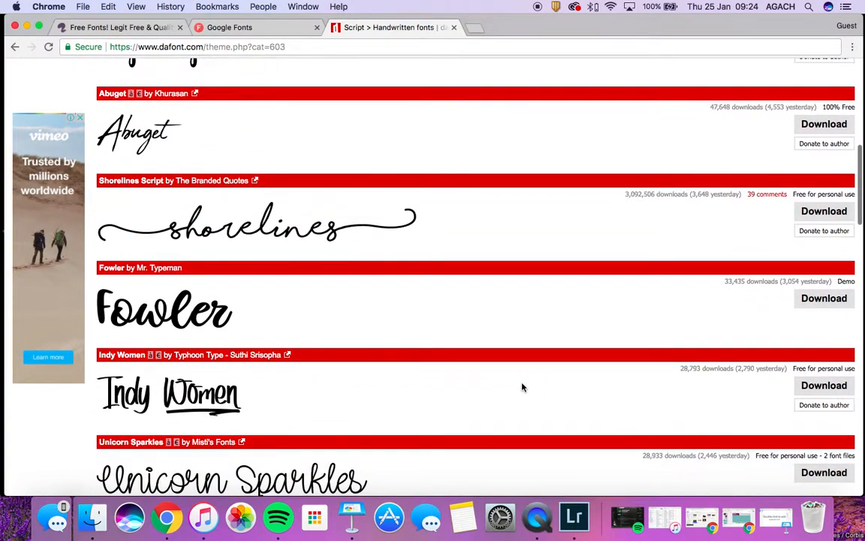
pyautogui.scroll(-2, 523, 388)
pyautogui.scroll(-5, 523, 388)
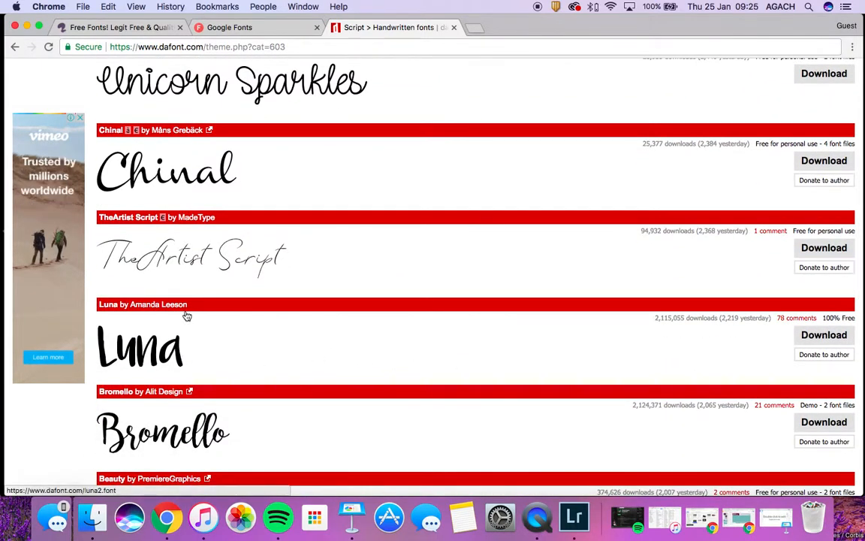
pyautogui.scroll(2, 316, 113)
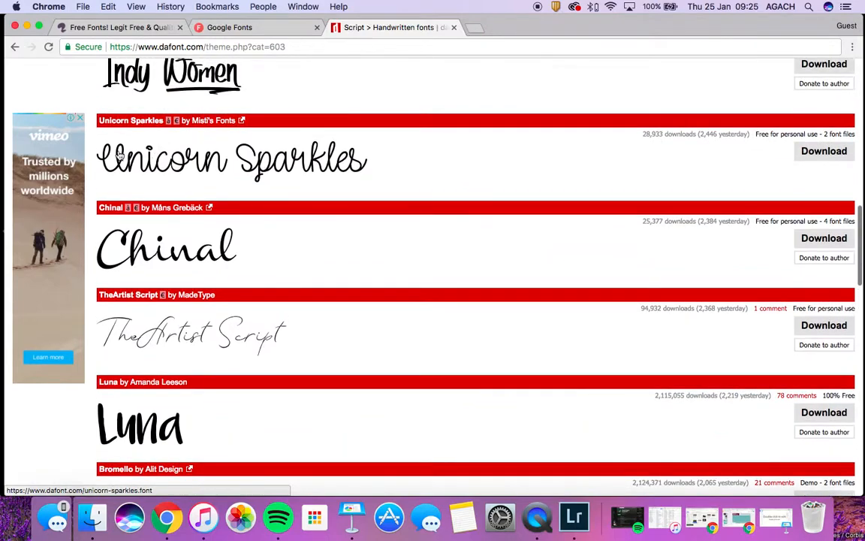
pyautogui.click(376, 176)
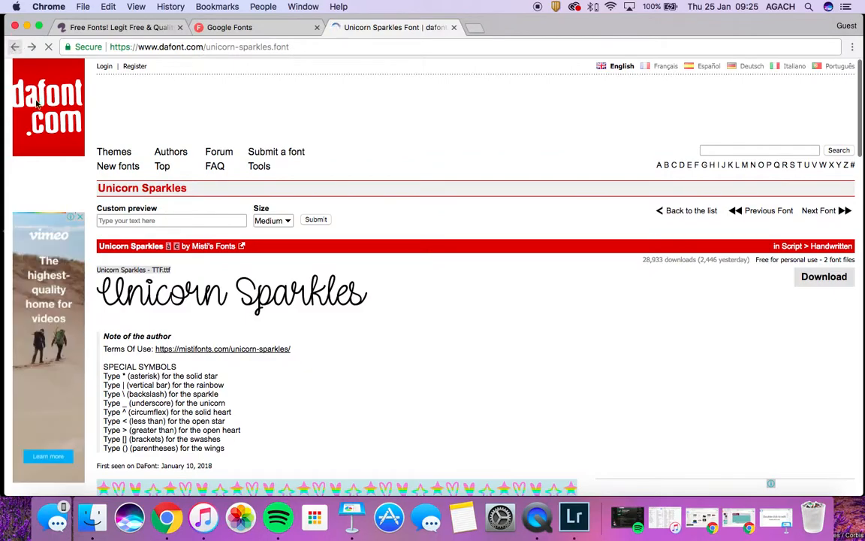
# Preview Unicorn Sparkles with the custom text 'Hello'
pyautogui.click(168, 144)
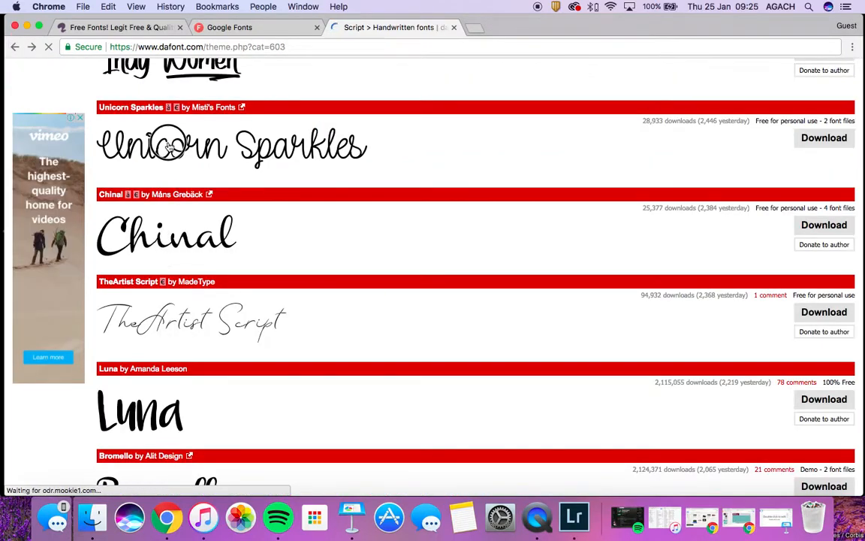
pyautogui.click(217, 219)
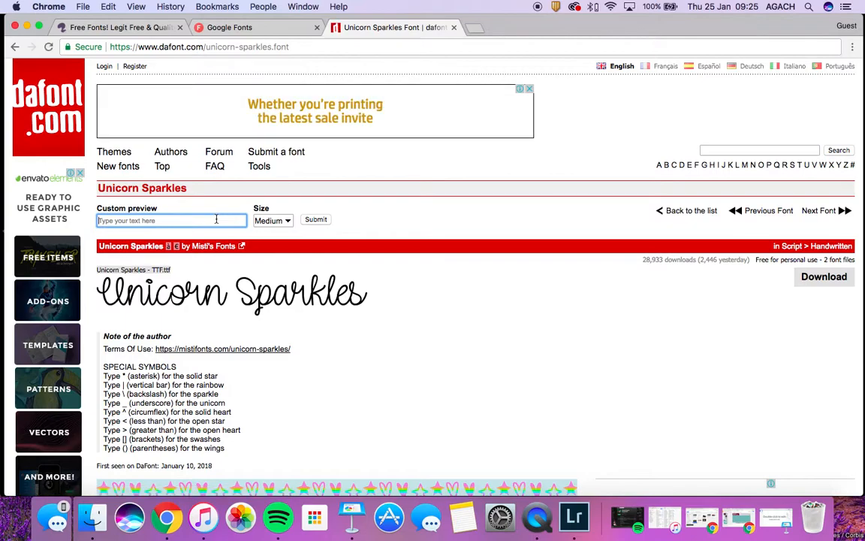
pyautogui.write('Hello')
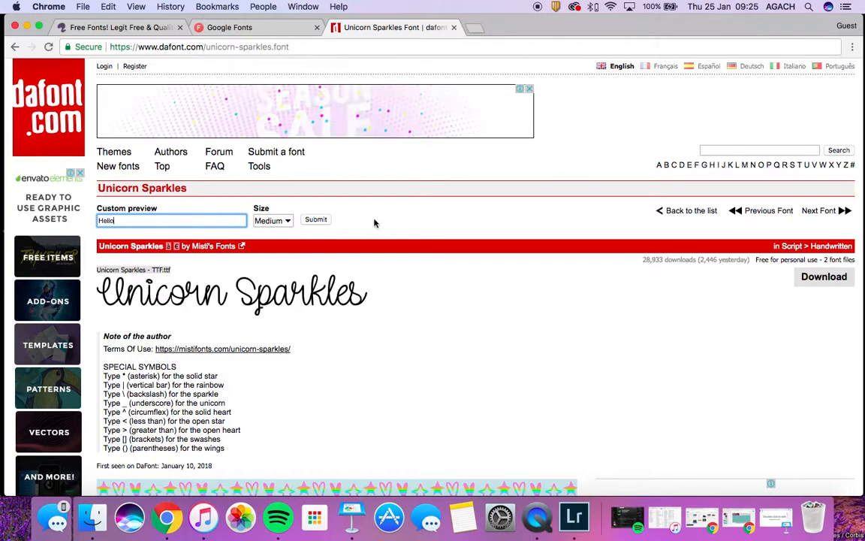
pyautogui.press('Return')
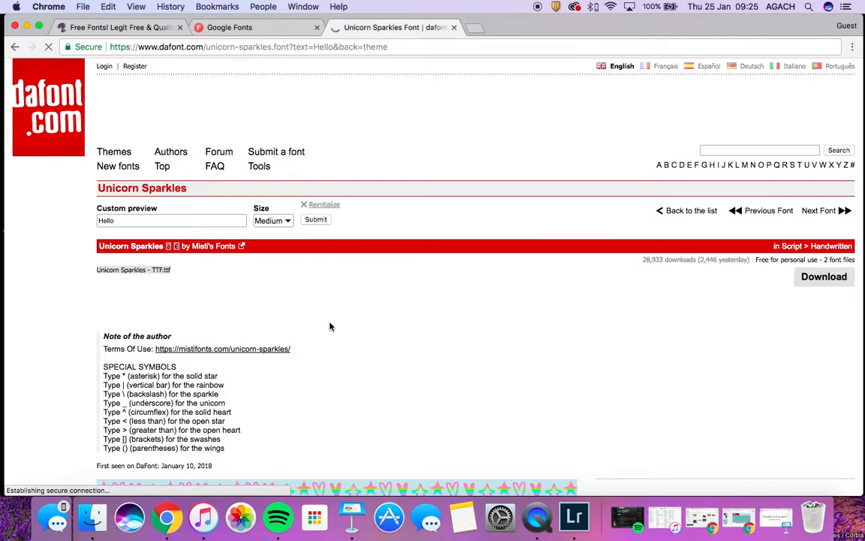
# Return to the Handwritten list and download the Luna font as luna2.zip
pyautogui.click(15, 46)
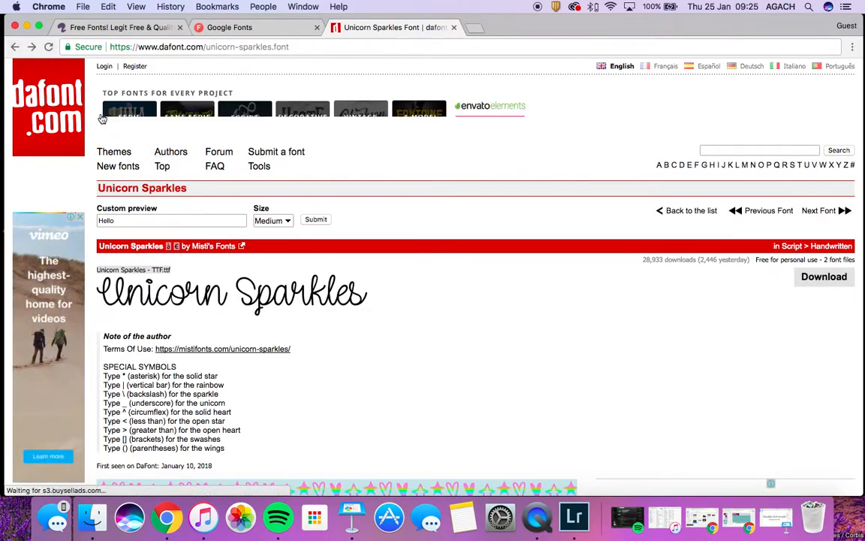
pyautogui.click(16, 48)
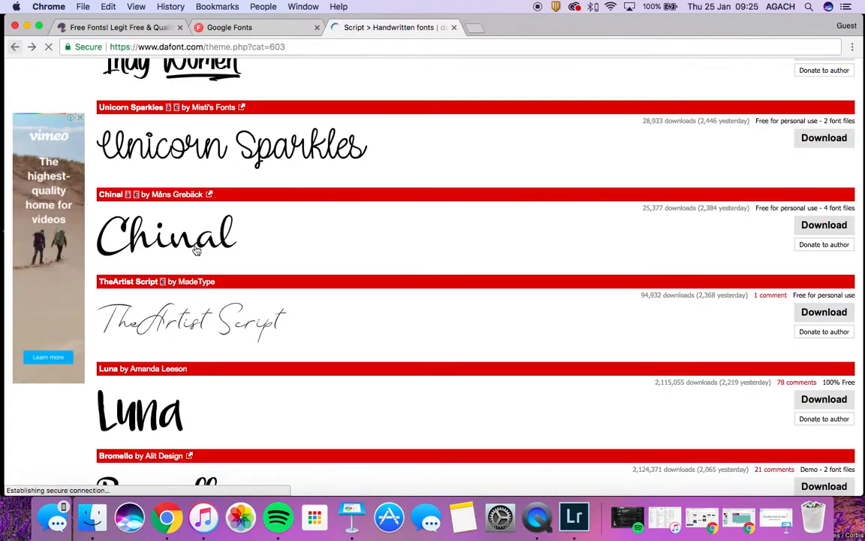
pyautogui.scroll(-2, 598, 442)
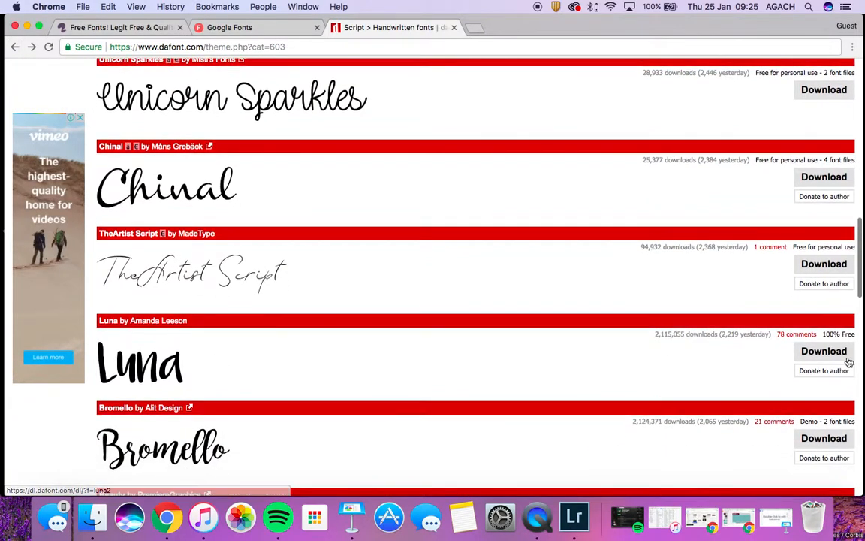
pyautogui.click(838, 359)
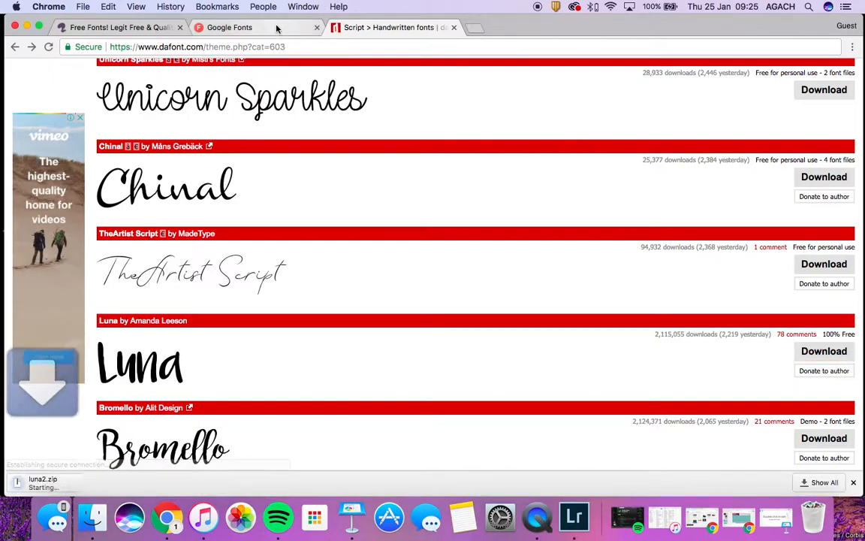
# Select Raleway in Google Fonts, removing the accidentally added Merriweather
pyautogui.click(276, 27)
pyautogui.scroll(-5, 342, 253)
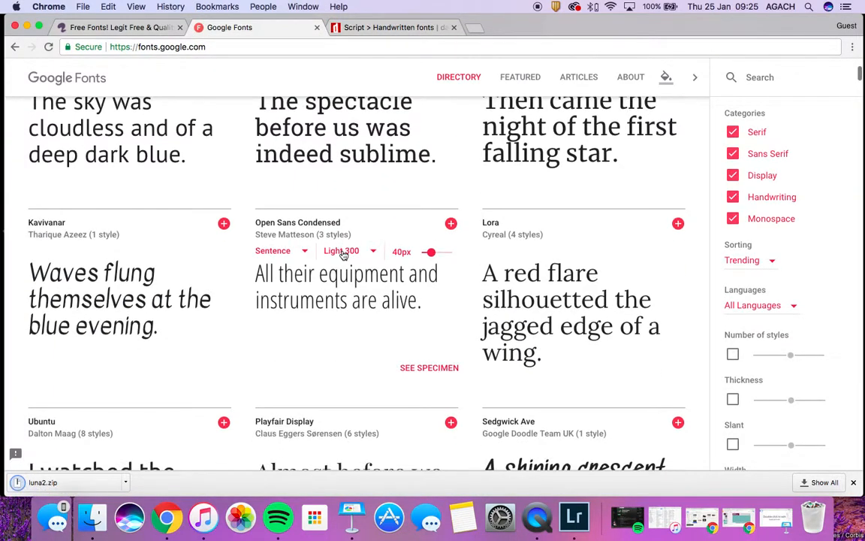
pyautogui.scroll(-3, 342, 254)
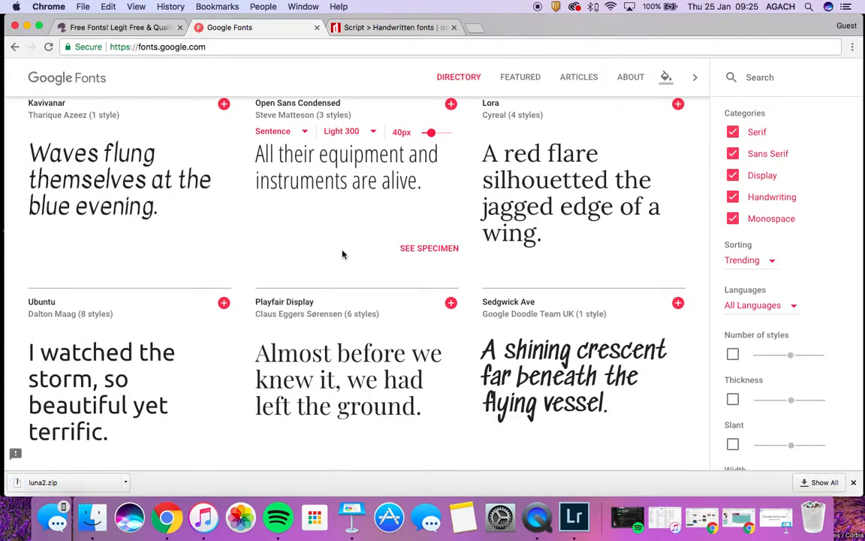
pyautogui.scroll(-3, 342, 254)
pyautogui.scroll(-3, 342, 251)
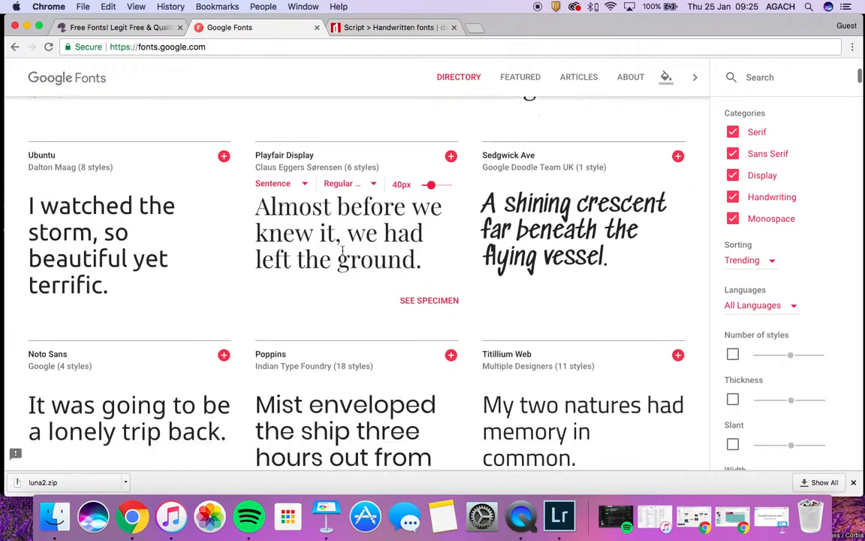
pyautogui.scroll(15, 343, 250)
pyautogui.scroll(4, 343, 250)
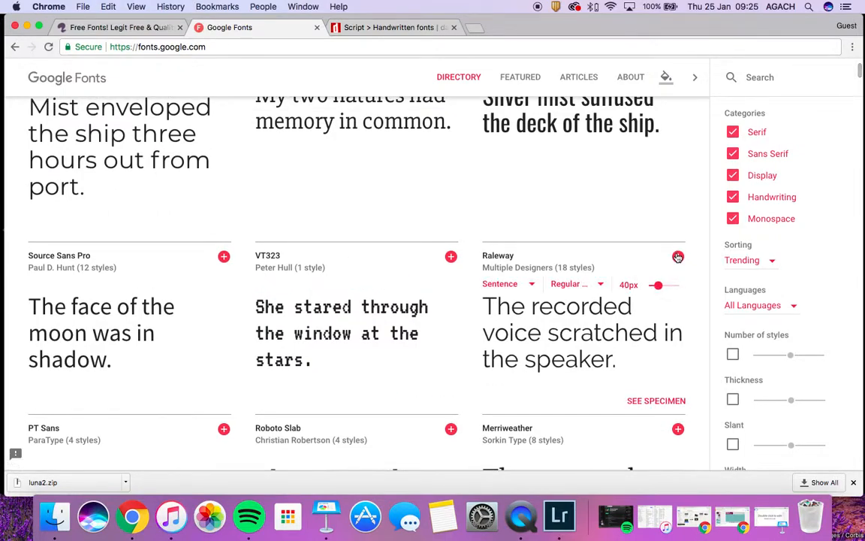
pyautogui.click(678, 257)
pyautogui.click(678, 426)
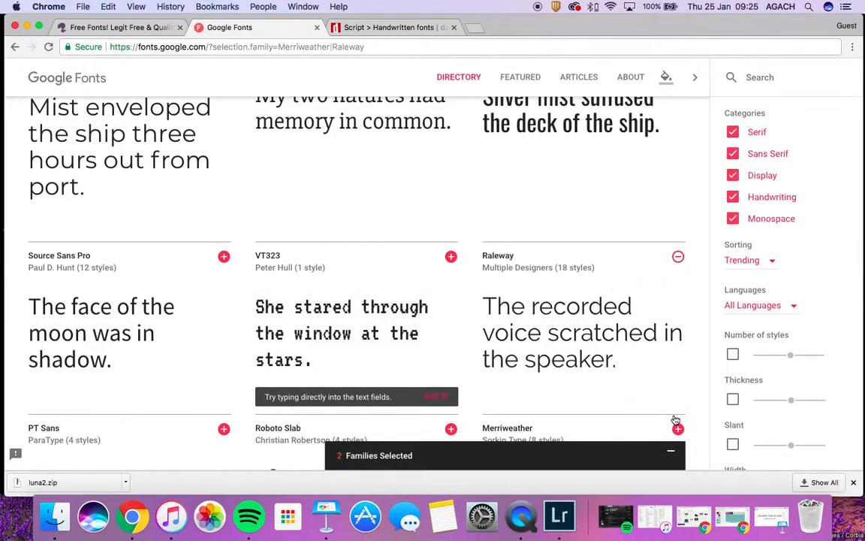
pyautogui.click(665, 455)
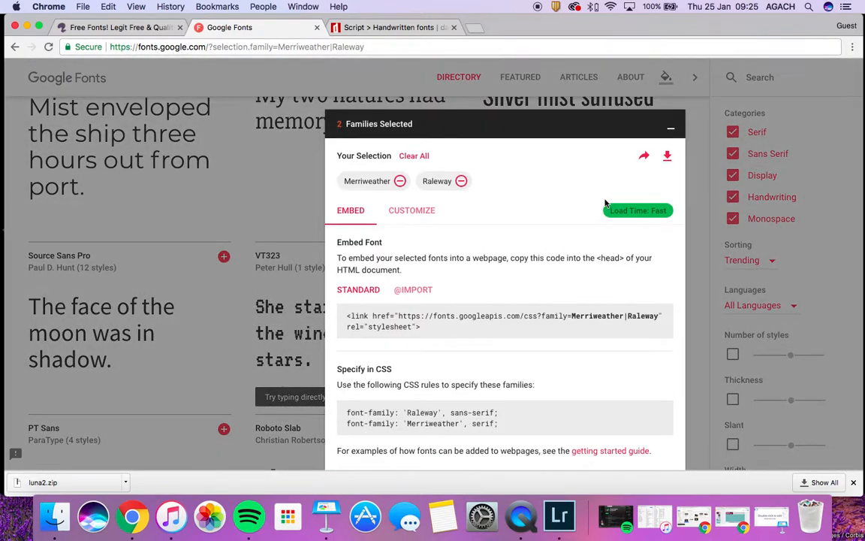
pyautogui.click(399, 182)
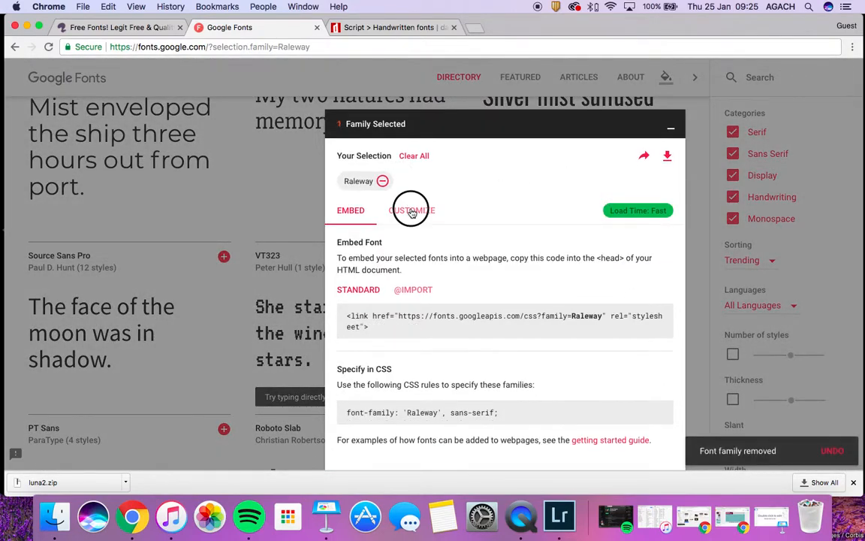
# Add Raleway's extra-light 200 and light 300 weights and download Raleway.zip
pyautogui.click(410, 210)
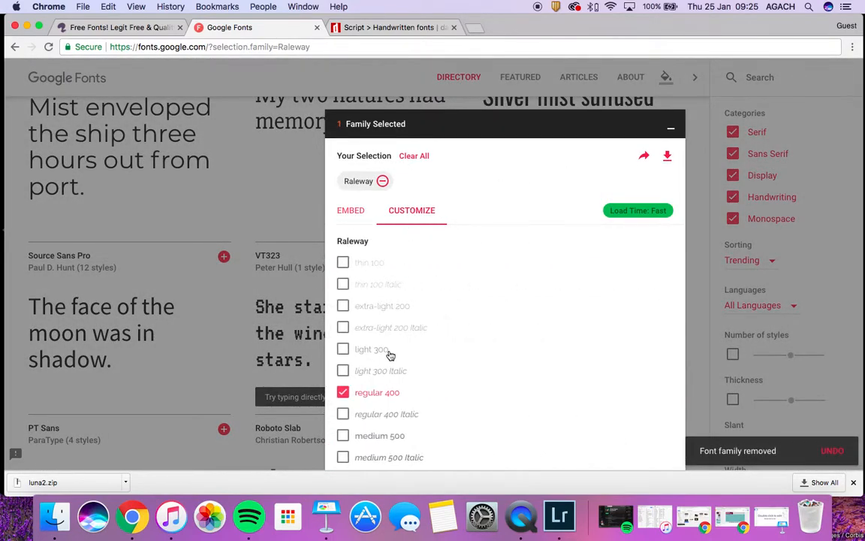
pyautogui.scroll(-10, 350, 376)
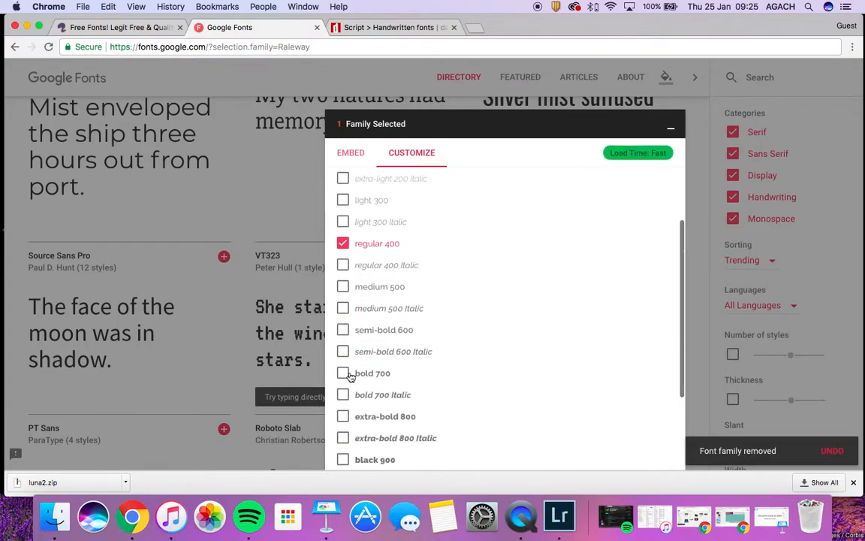
pyautogui.scroll(3, 350, 376)
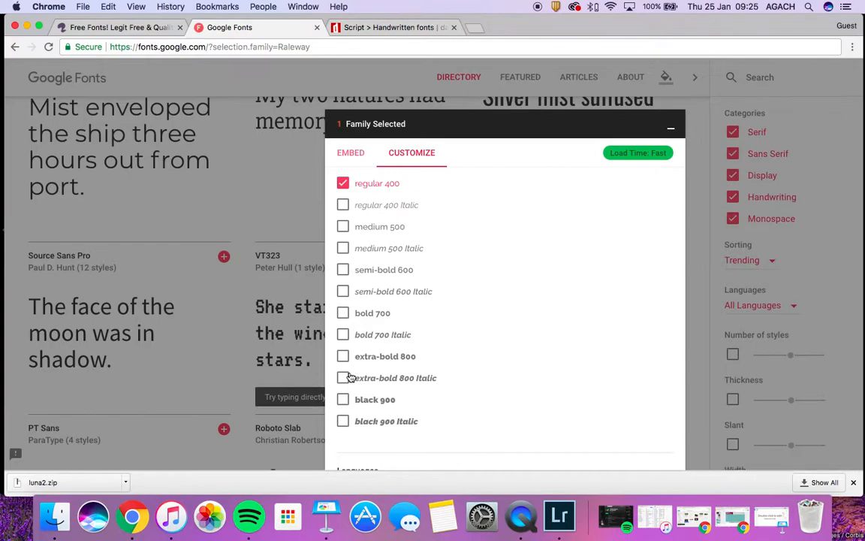
pyautogui.scroll(5, 348, 375)
pyautogui.scroll(1, 347, 308)
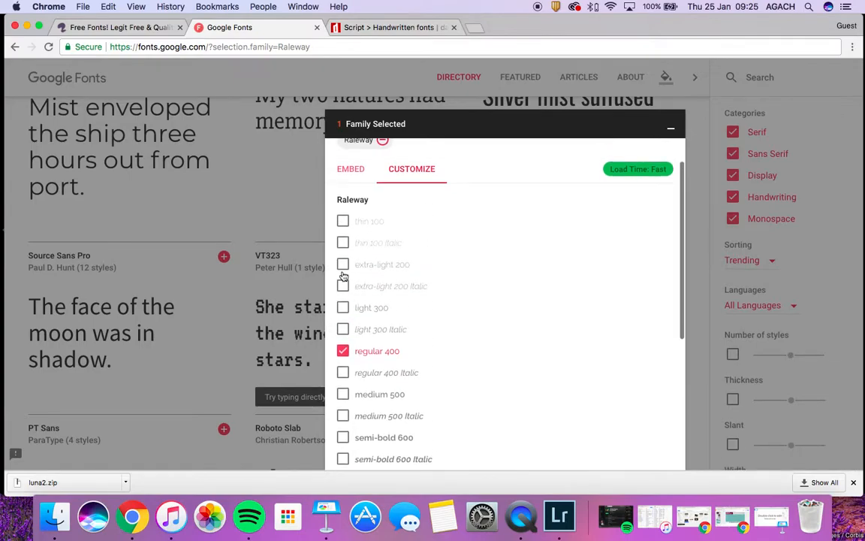
pyautogui.click(343, 265)
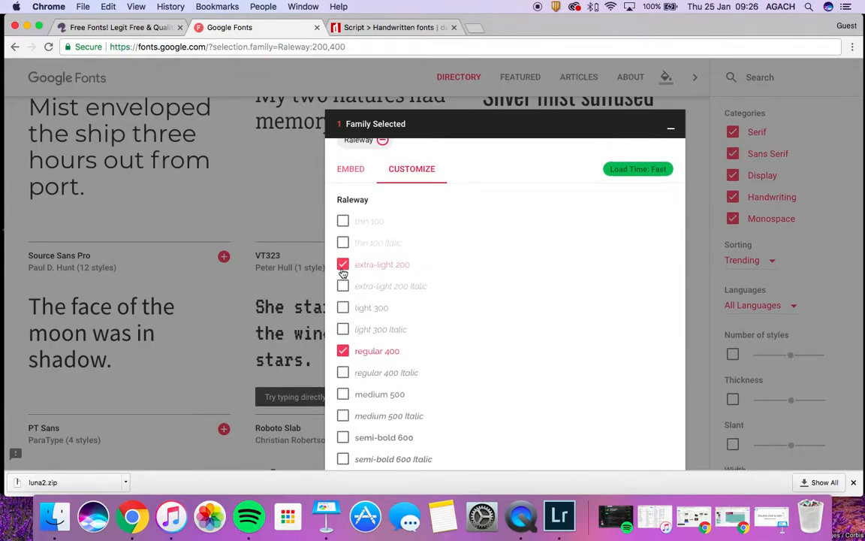
pyautogui.click(343, 308)
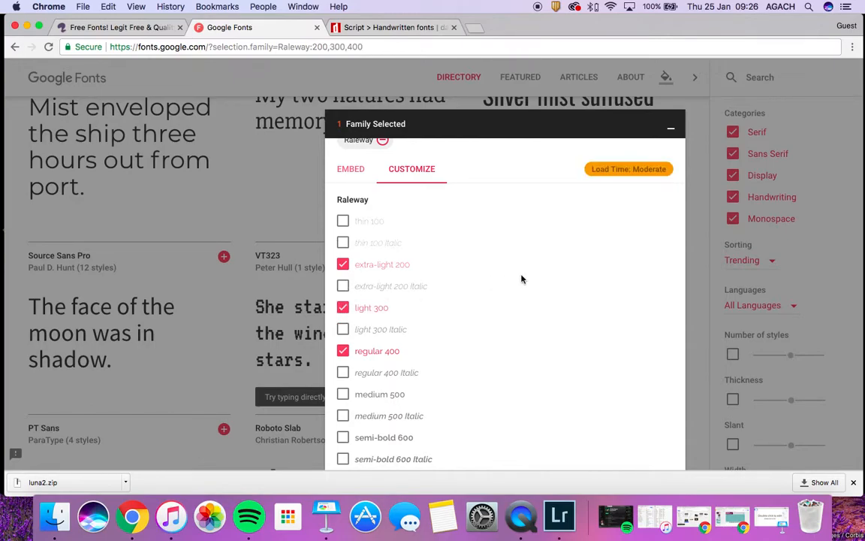
pyautogui.scroll(1, 525, 230)
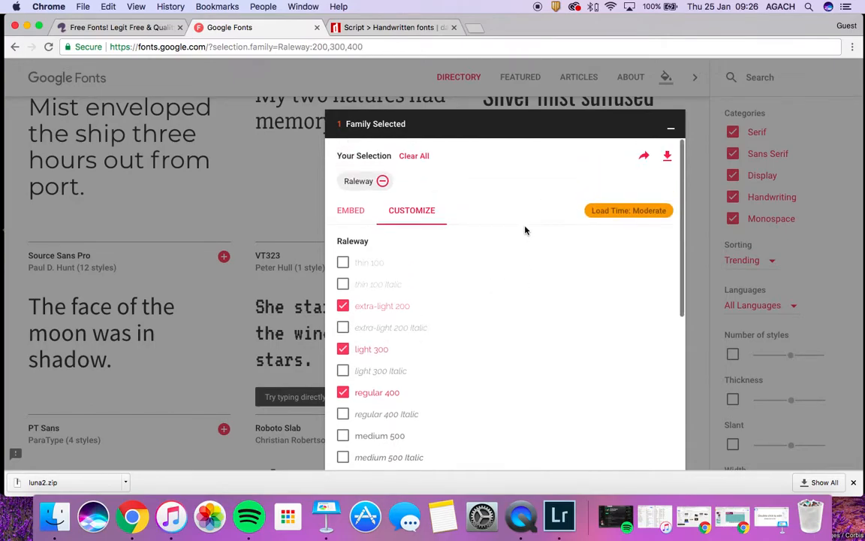
pyautogui.click(668, 156)
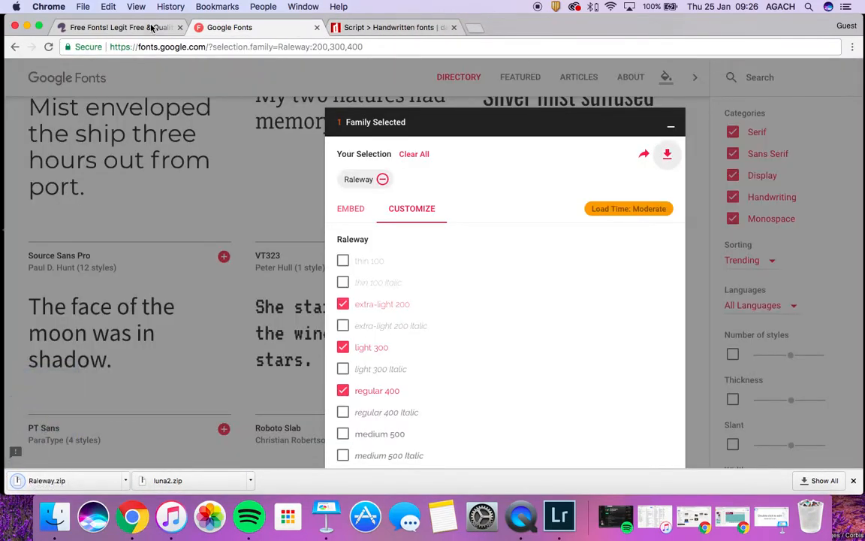
pyautogui.click(137, 27)
pyautogui.scroll(-5, 194, 207)
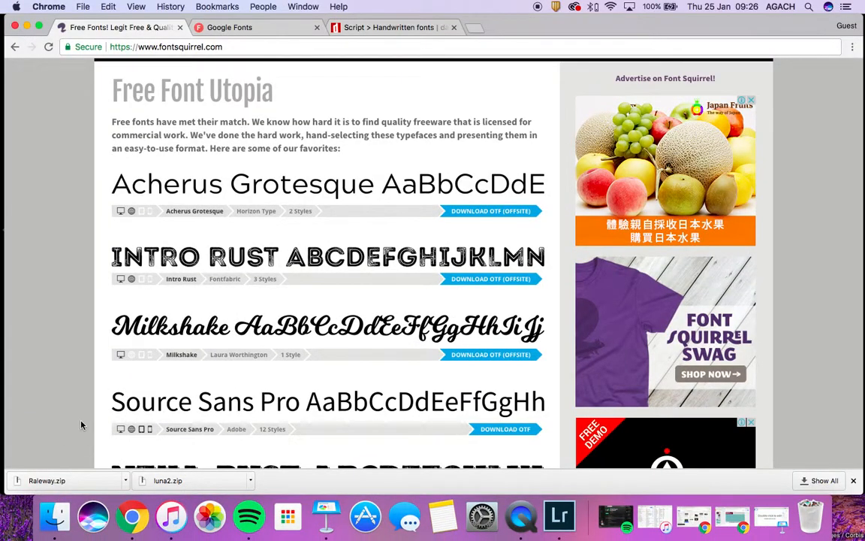
# Unzip Raleway.zip in Downloads and check the extracted Raleway folder
pyautogui.click(55, 515)
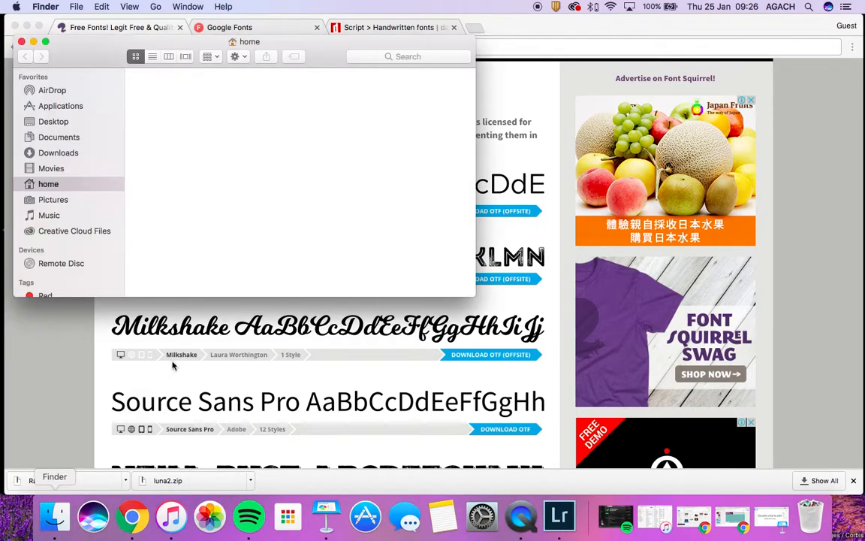
pyautogui.click(75, 152)
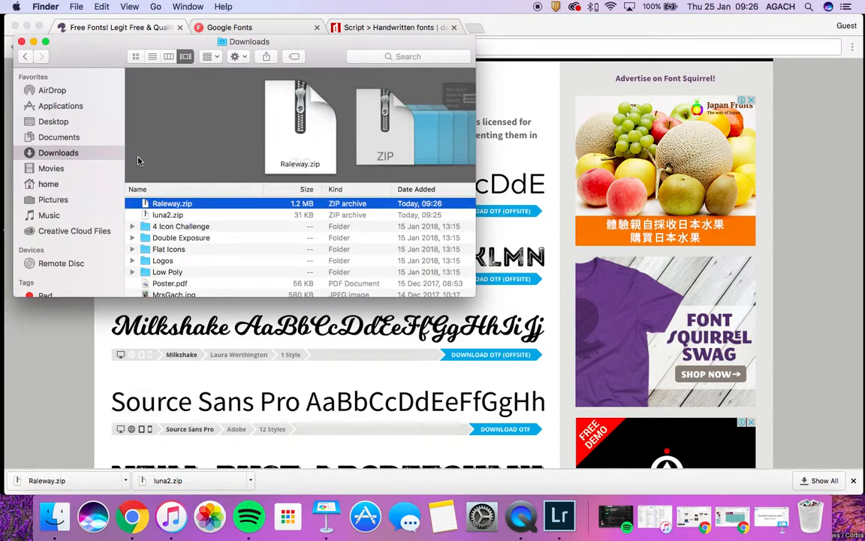
pyautogui.doubleClick(157, 206)
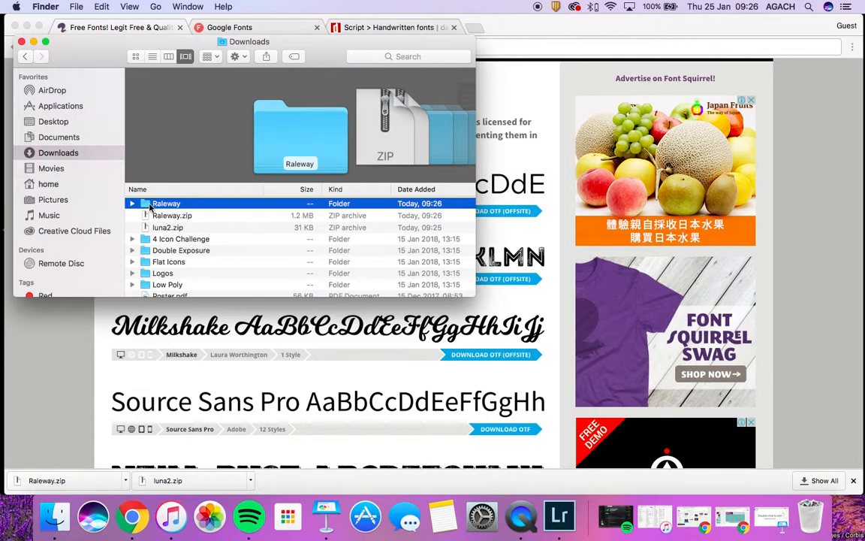
pyautogui.doubleClick(150, 204)
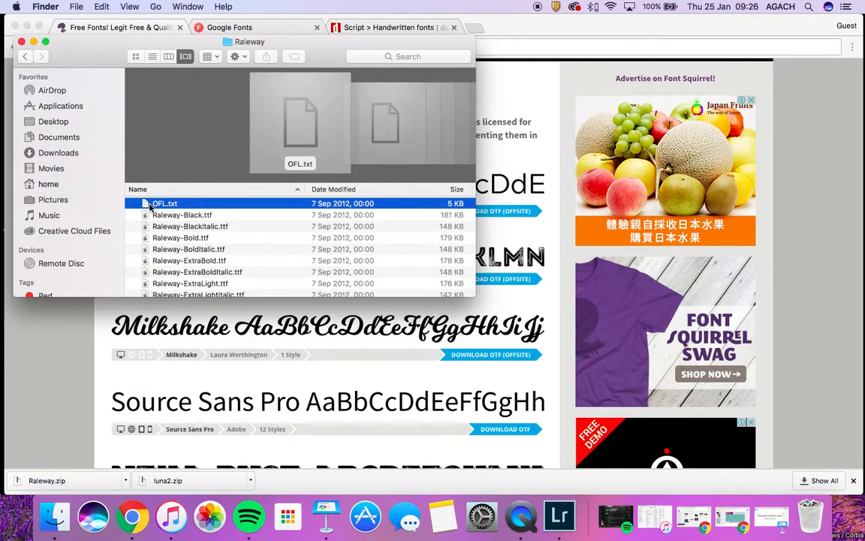
pyautogui.click(25, 57)
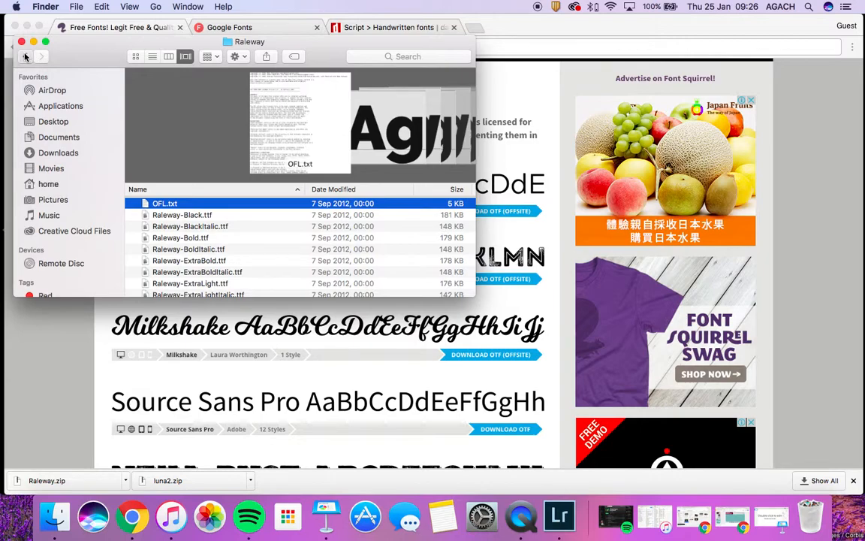
# Launch Font Book by searching 'font book' in Spotlight
pyautogui.click(809, 7)
pyautogui.write('font book')
pyautogui.press('Return')
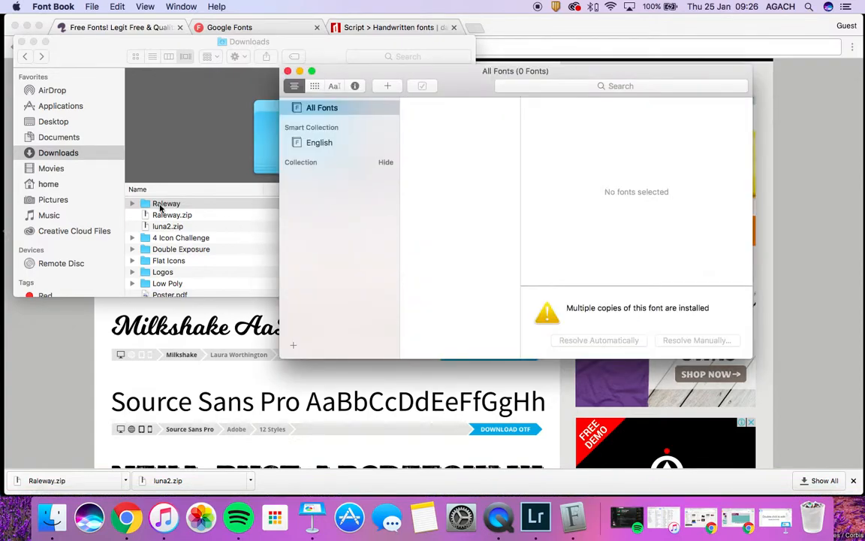
# Drag the Raleway folder into Font Book, select all fonts in validation, and close the warnings
pyautogui.moveTo(143, 206); pyautogui.dragTo(467, 208)
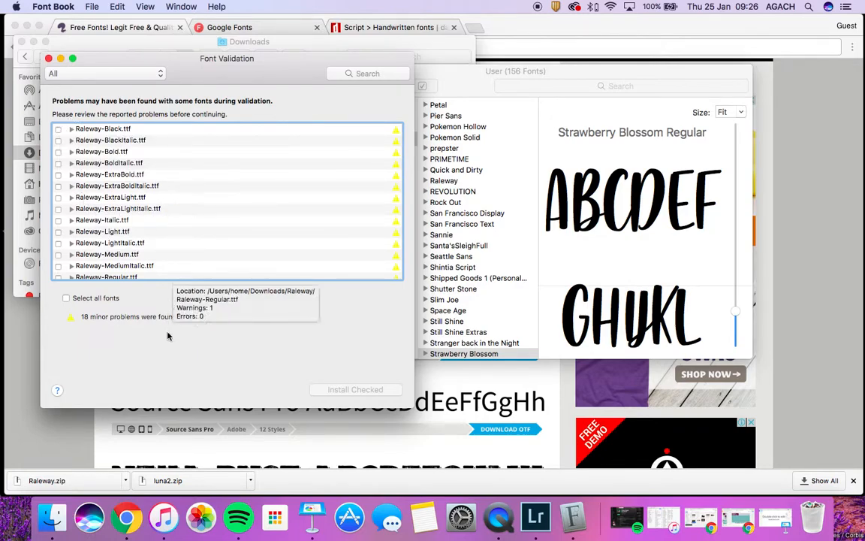
pyautogui.click(67, 298)
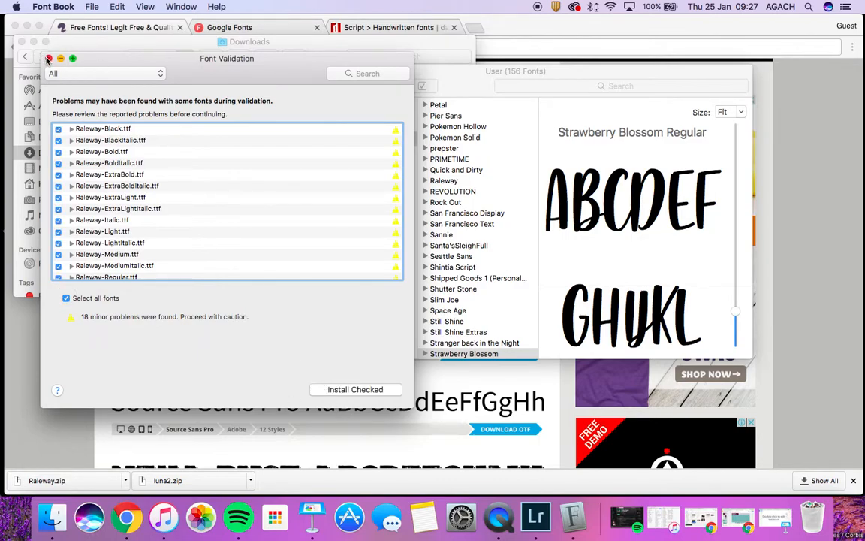
pyautogui.click(48, 57)
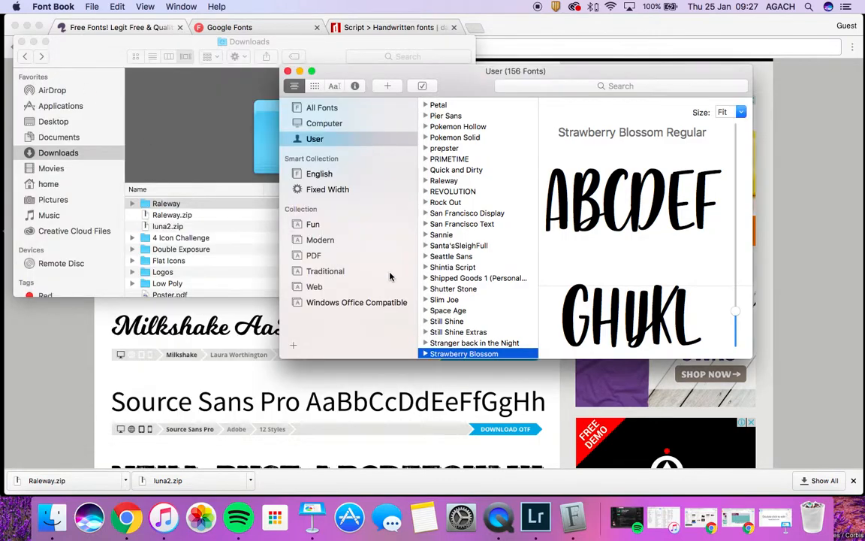
# Preview Raleway, compare San Francisco Text and Shipped Goods, then return to Raleway
pyautogui.click(443, 181)
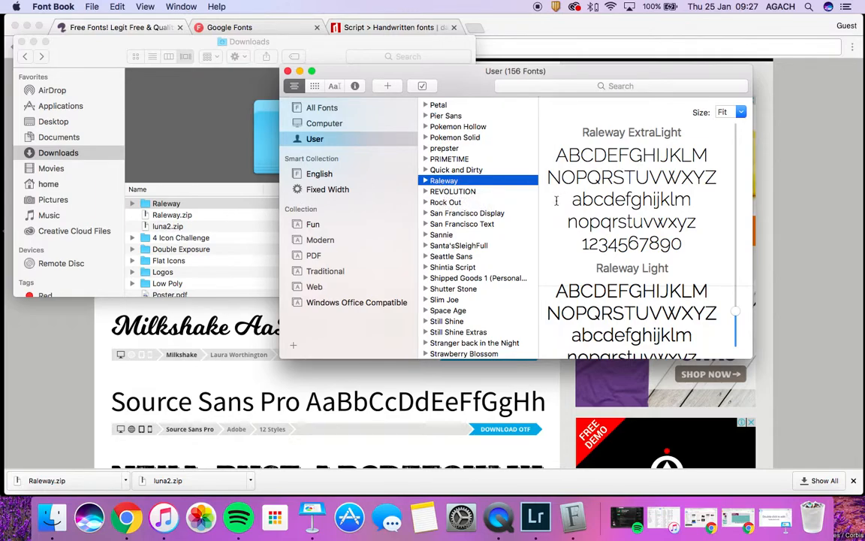
pyautogui.click(477, 224)
pyautogui.click(450, 278)
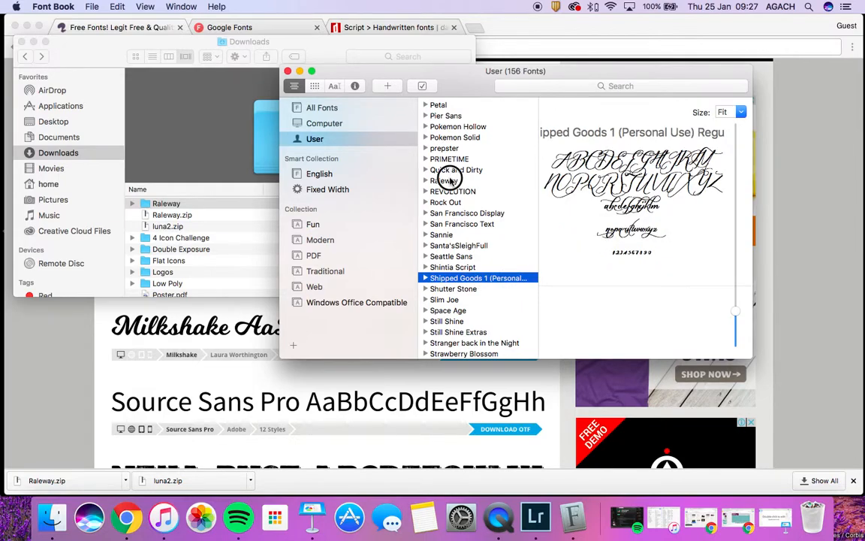
pyautogui.click(450, 181)
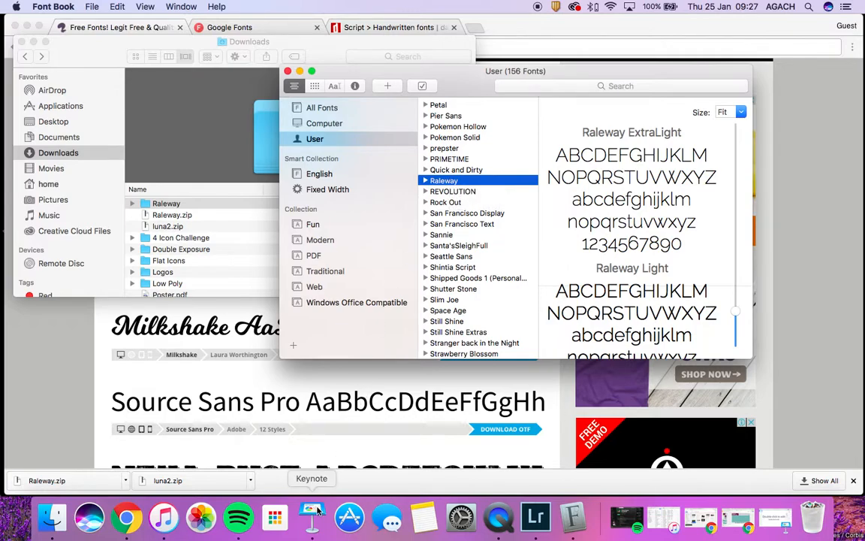
# Change the Keynote slide's title placeholder font from Avenir Next to Luna
pyautogui.click(318, 513)
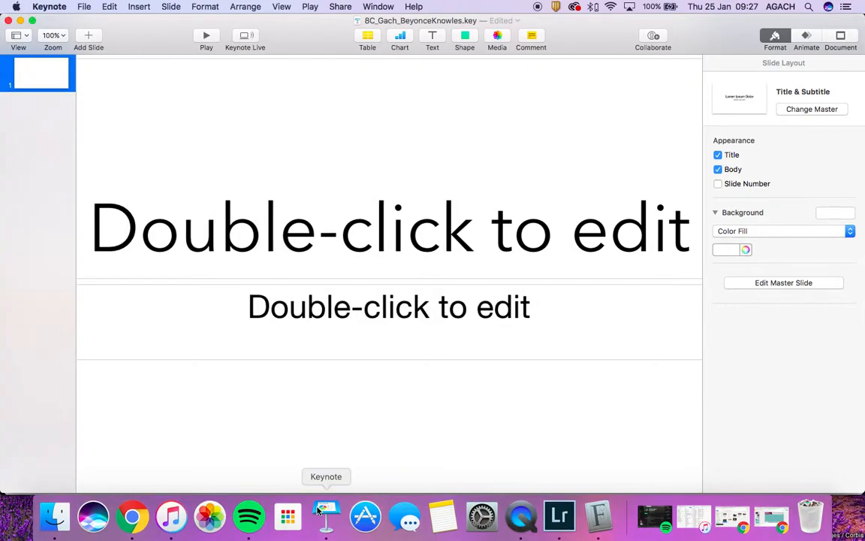
pyautogui.click(435, 218)
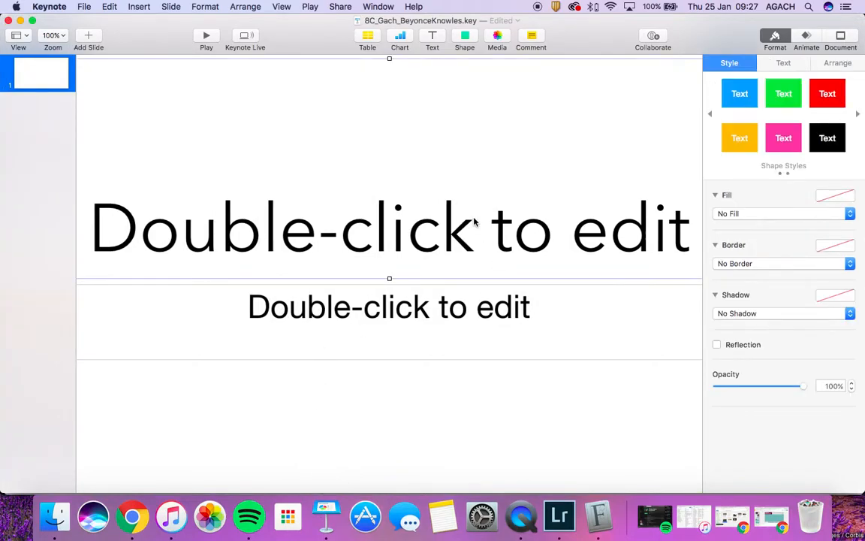
pyautogui.doubleClick(444, 229)
pyautogui.click(740, 179)
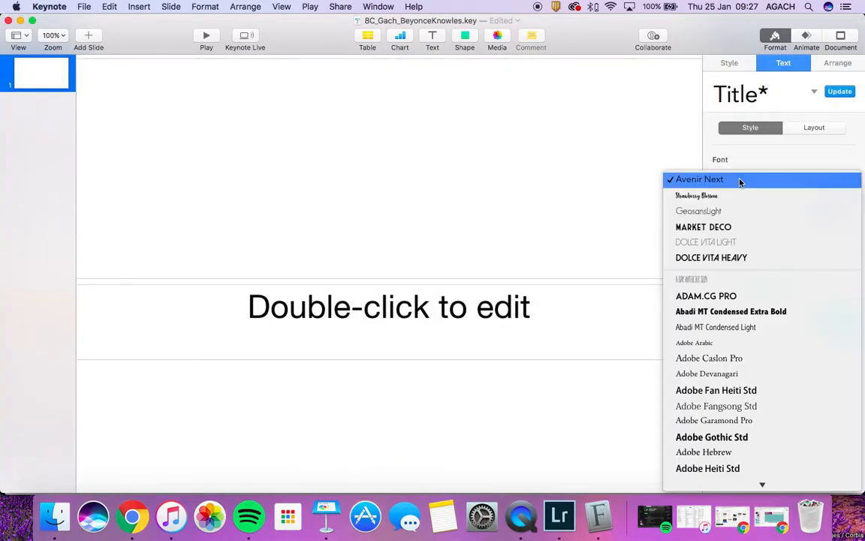
pyautogui.scroll(-10, 736, 324)
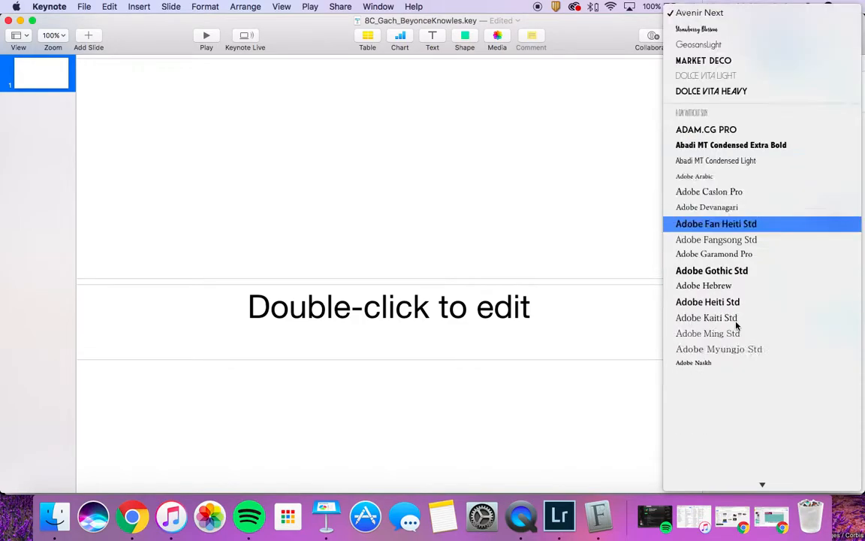
pyautogui.scroll(-5, 736, 324)
pyautogui.scroll(-20, 736, 323)
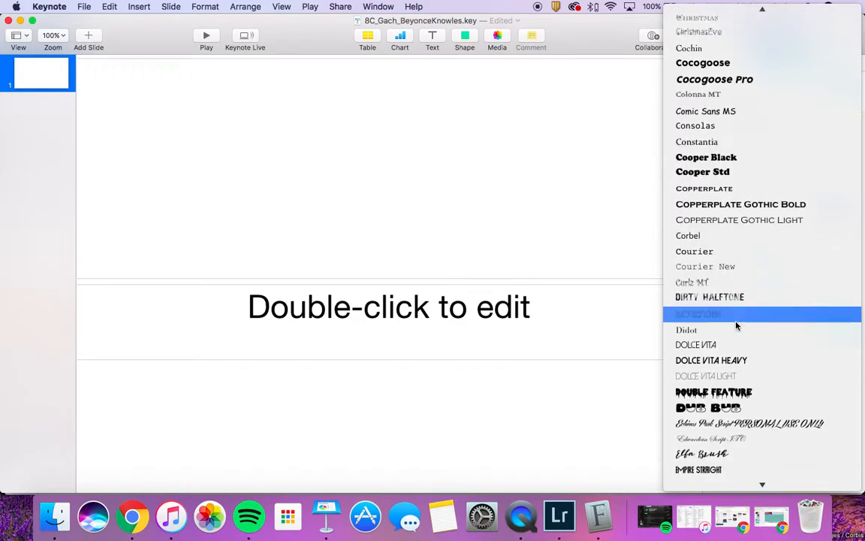
pyautogui.scroll(-20, 736, 318)
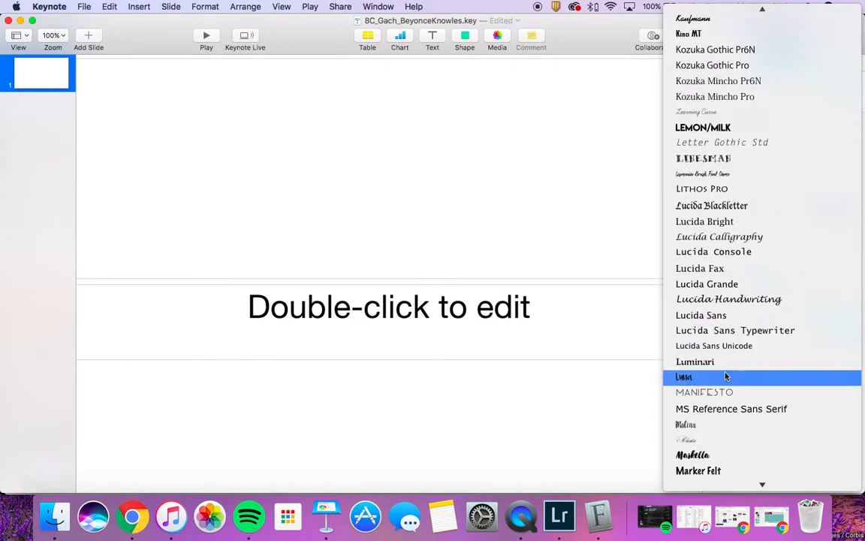
pyautogui.click(698, 377)
# Fit the slide in the window and type the author's full name as the Luna title
pyautogui.press('super+shift+0')
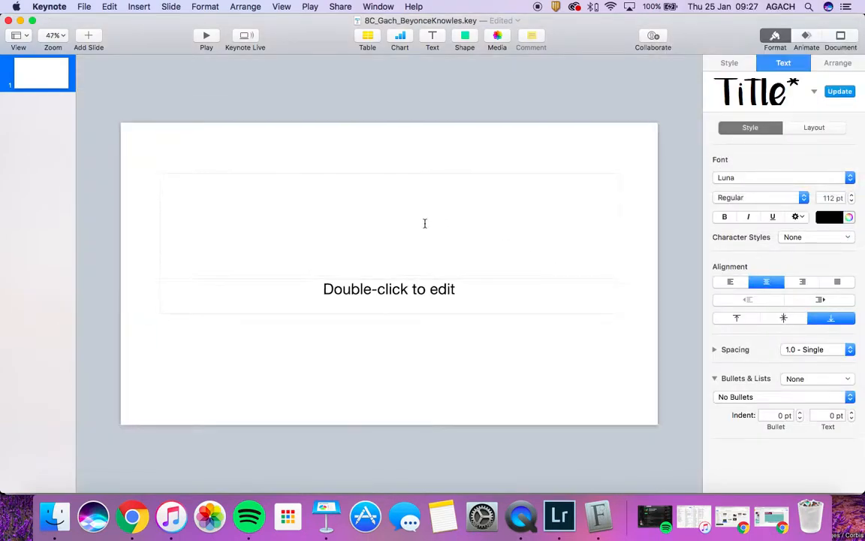
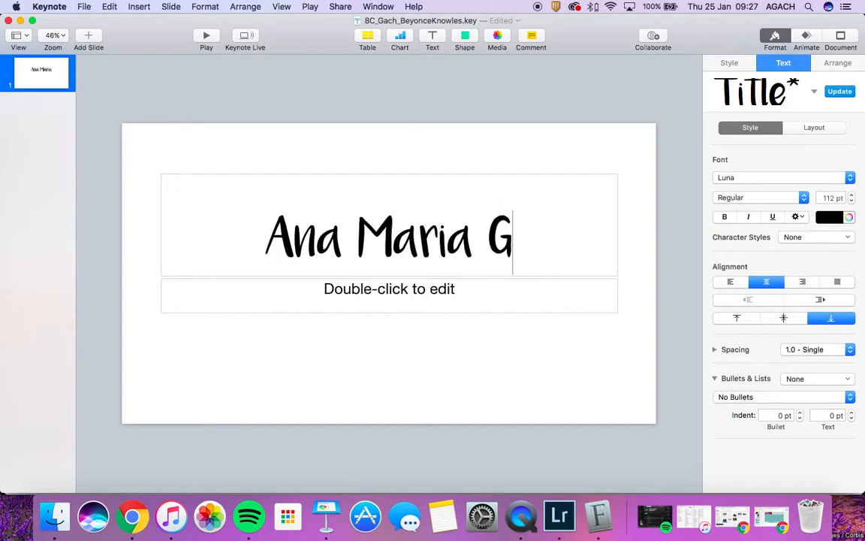
pyautogui.click(337, 336)
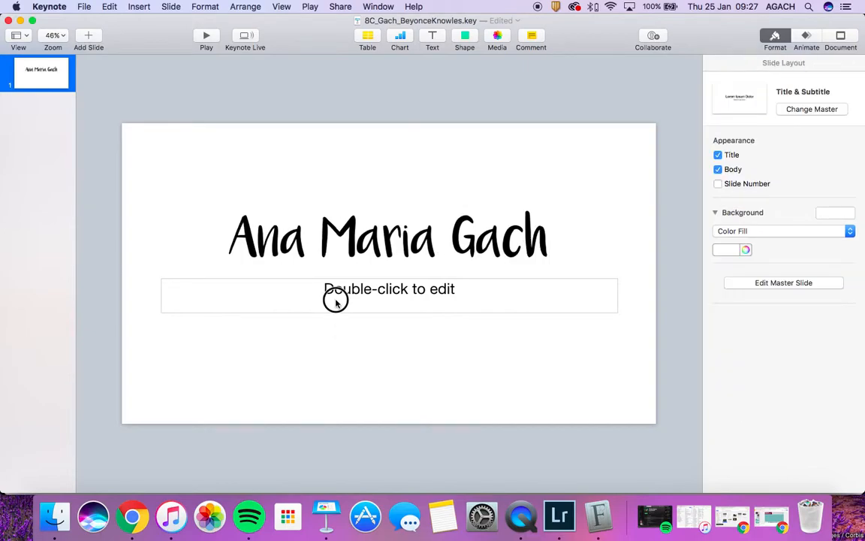
pyautogui.click(337, 301)
pyautogui.click(339, 238)
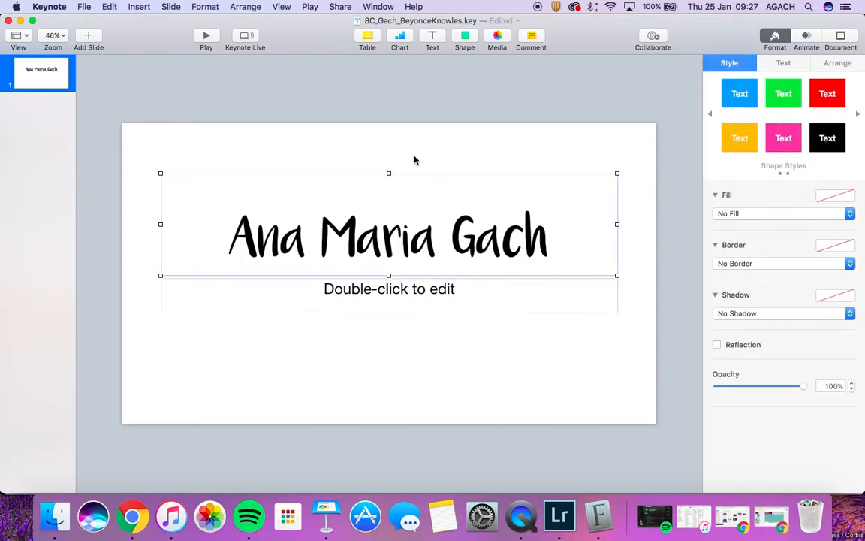
# Select the surname in the Keynote slide title and bring up the Text inspector's font list for it
pyautogui.doubleClick(540, 224)
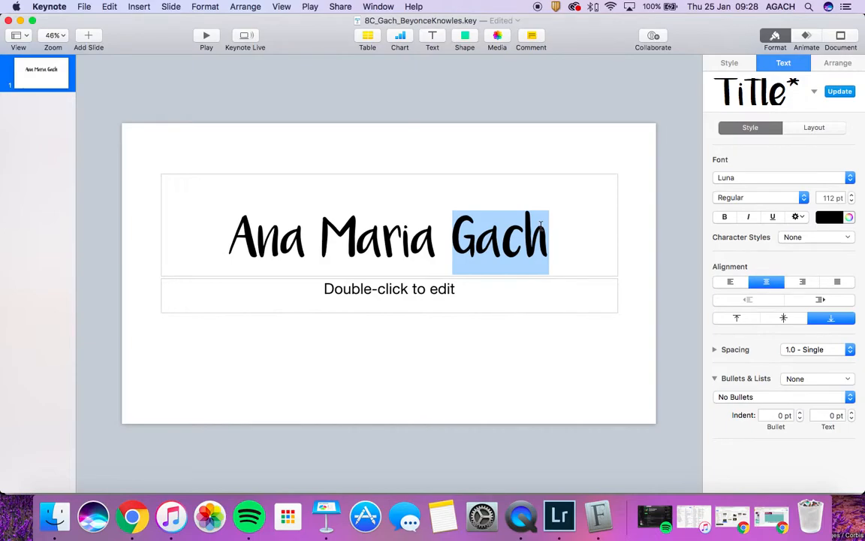
pyautogui.click(754, 177)
pyautogui.moveTo(762, 484)
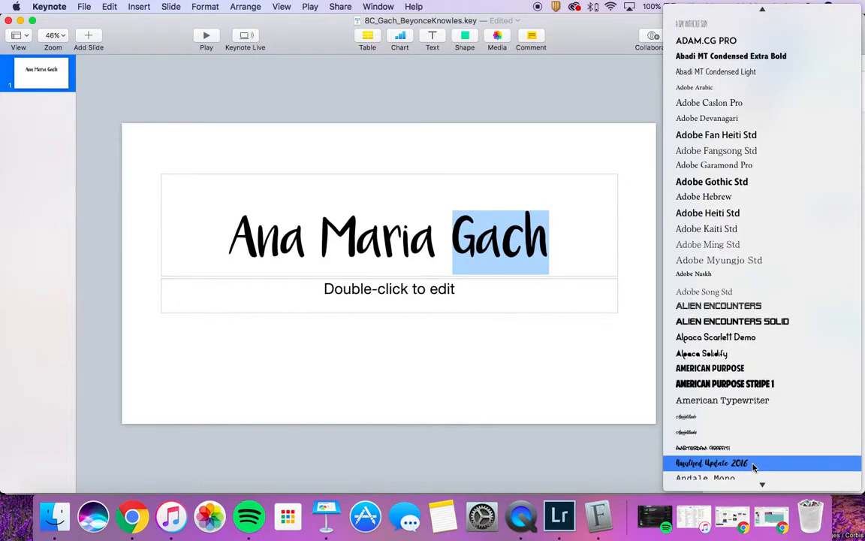